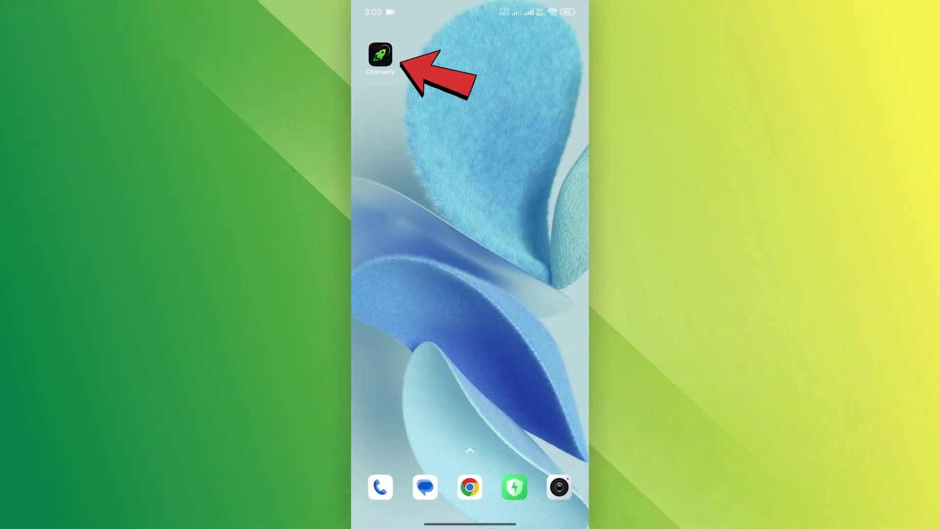
Launch Changelly and open Bitcoin's price details from the Explore watchlist.
left_click(381, 55)
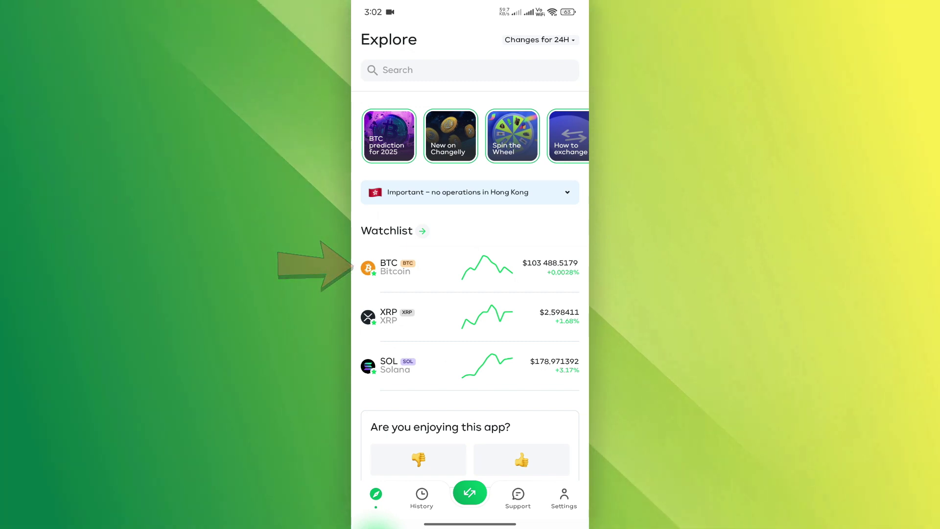
left_click(395, 268)
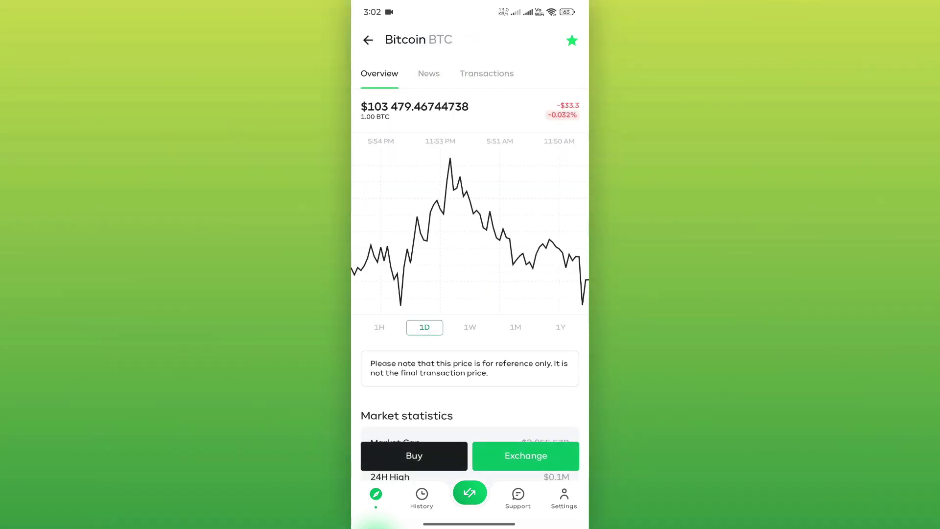
scroll(470, 295, "down", 2)
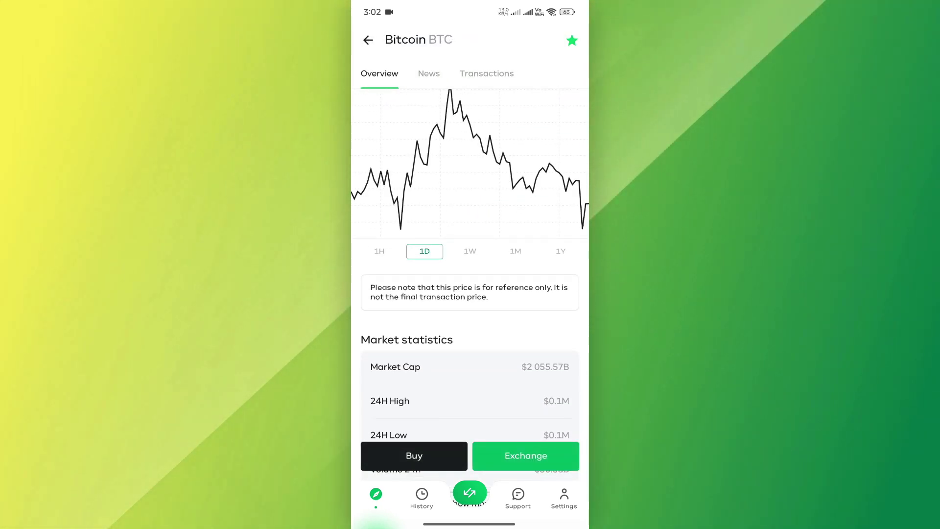
scroll(471, 294, "up", 2)
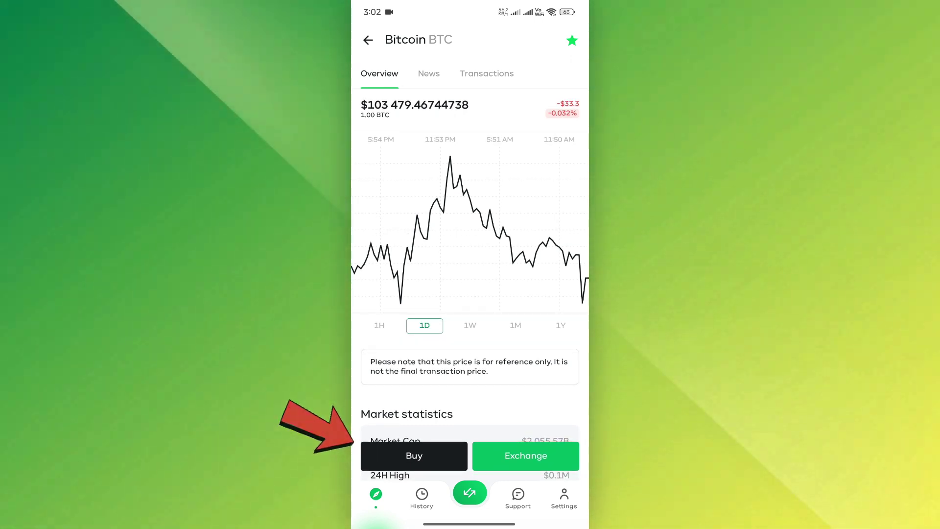
Start a Bitcoin purchase from the Bitcoin overview page.
left_click(413, 455)
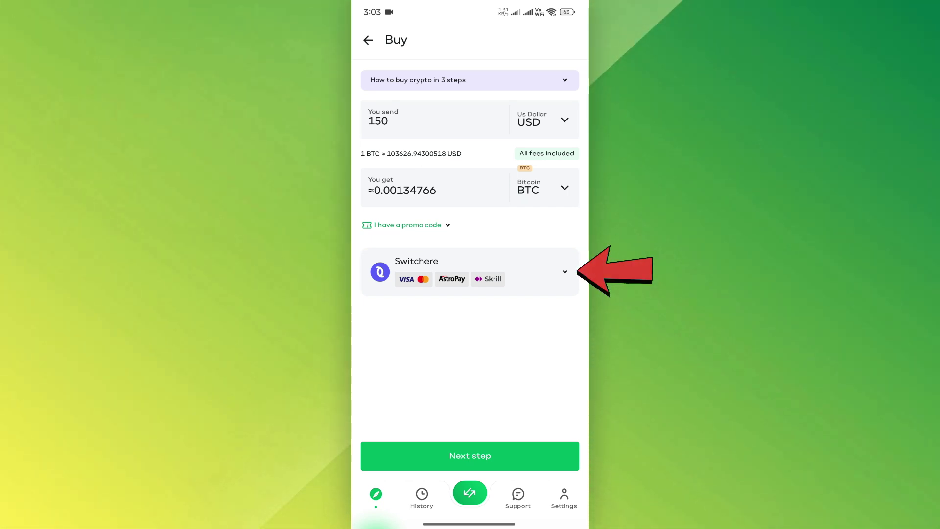
Keep Switchere among the provider offers and advance the $150 BTC order to wallet address.
left_click(565, 271)
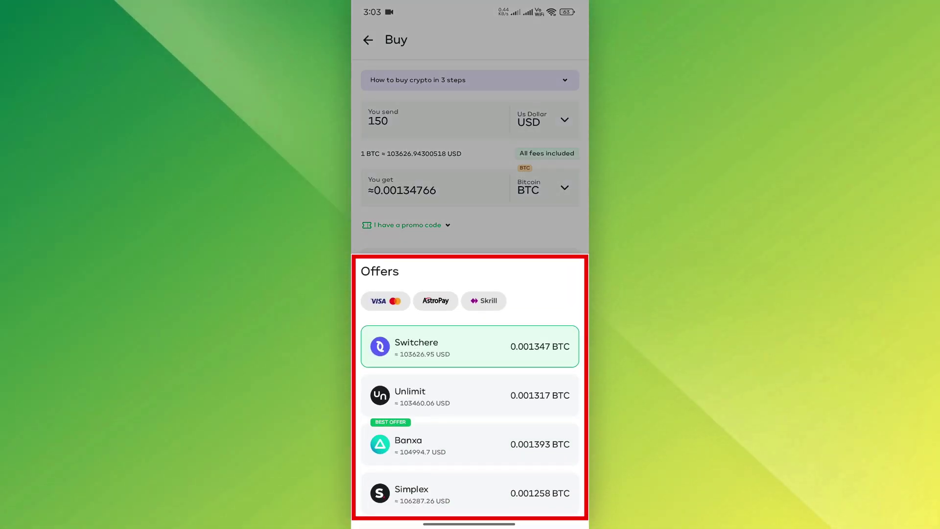
left_click(470, 346)
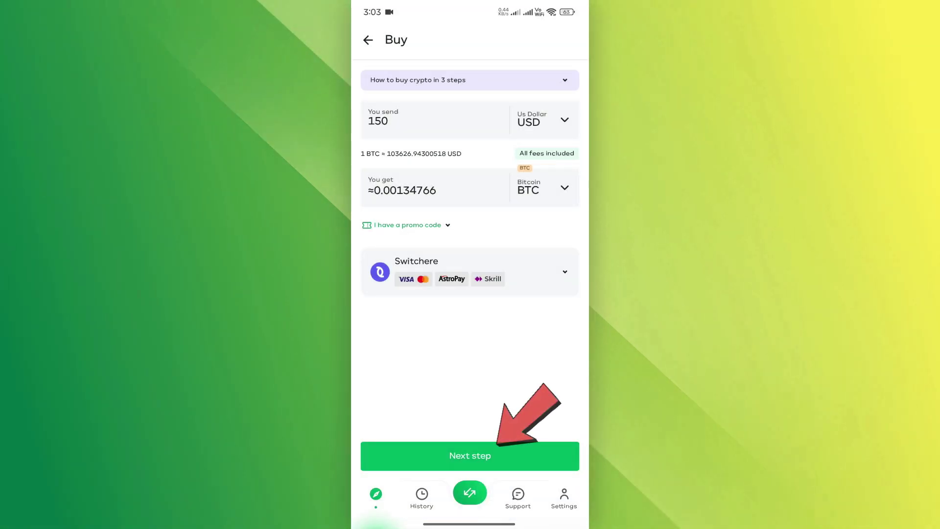
left_click(469, 455)
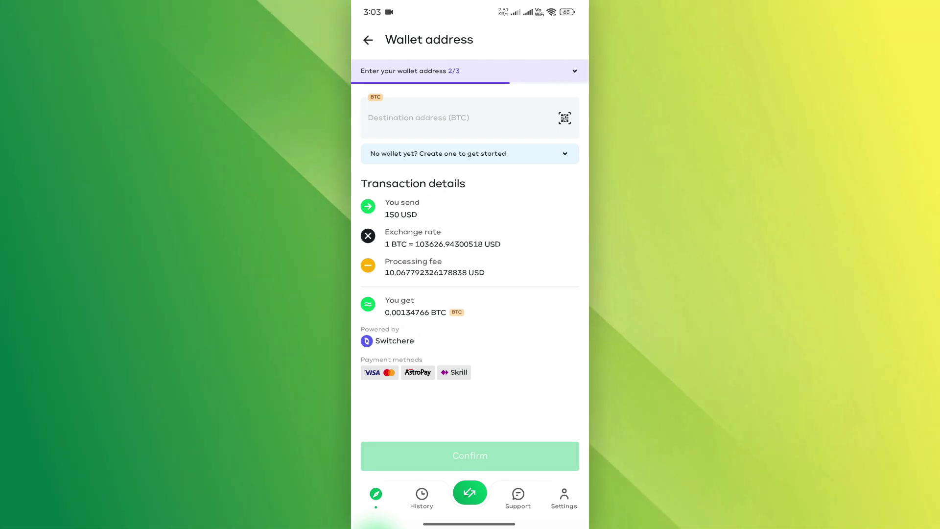
left_click(470, 153)
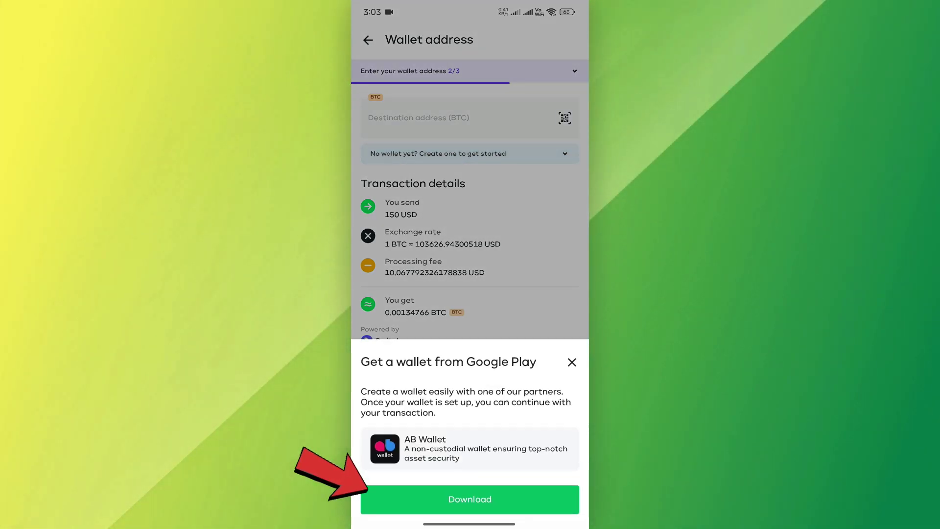
left_click(573, 362)
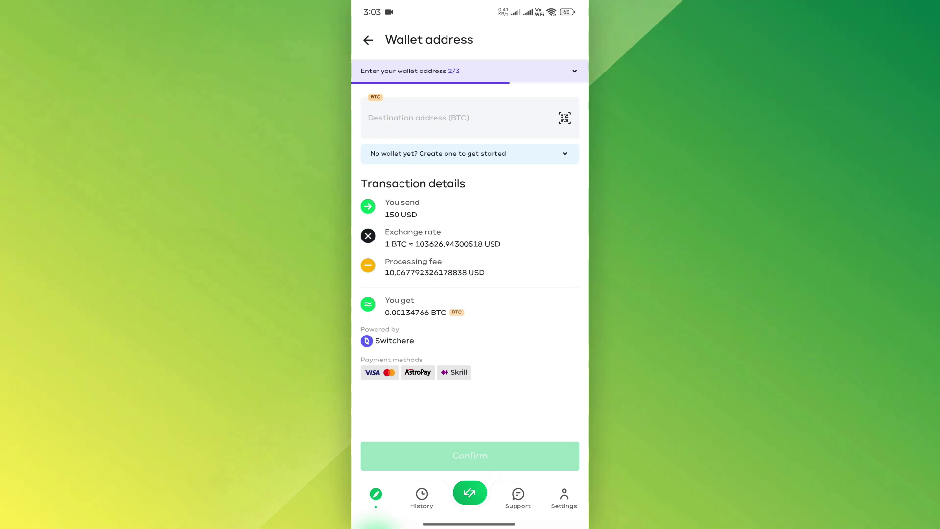